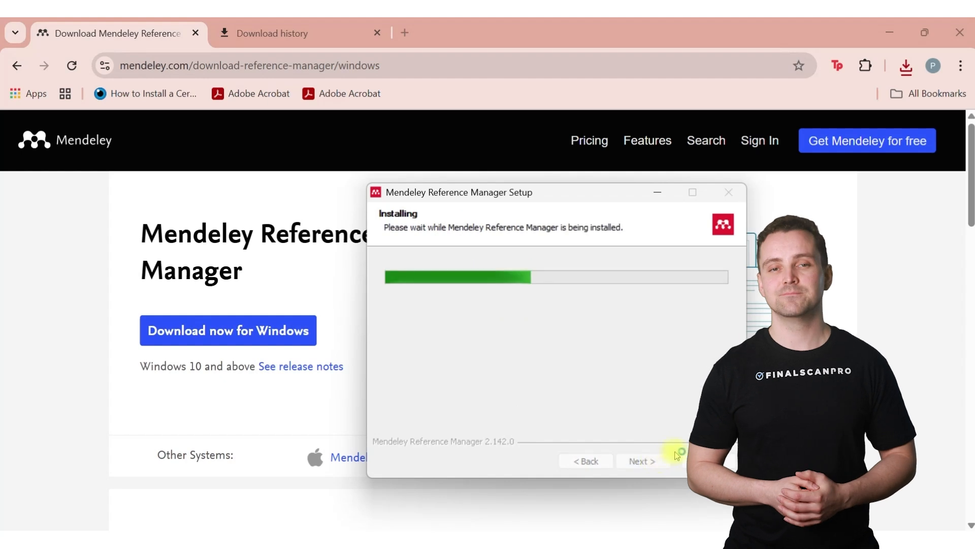
Step: Finish installing Mendeley Reference Manager and sign in with the account e-mail address
click(643, 461)
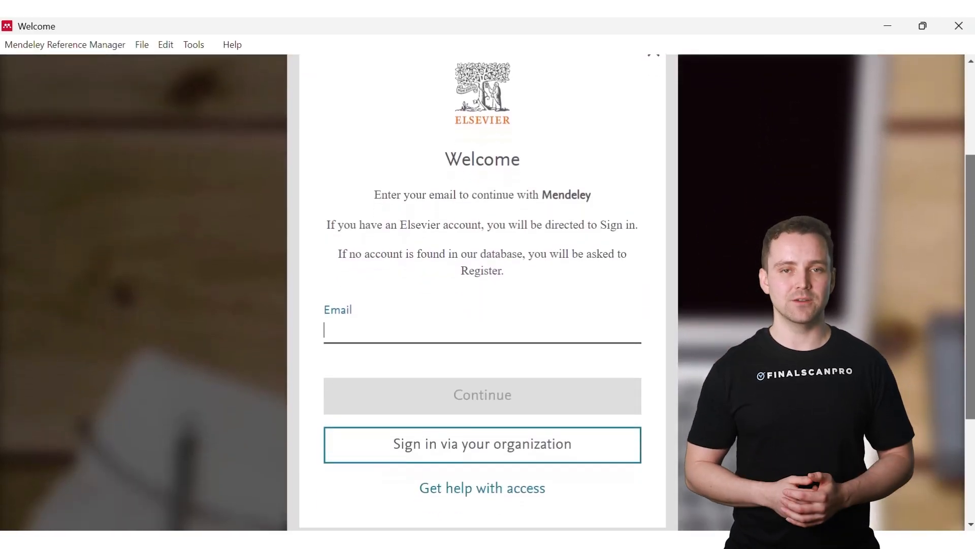
click(582, 331)
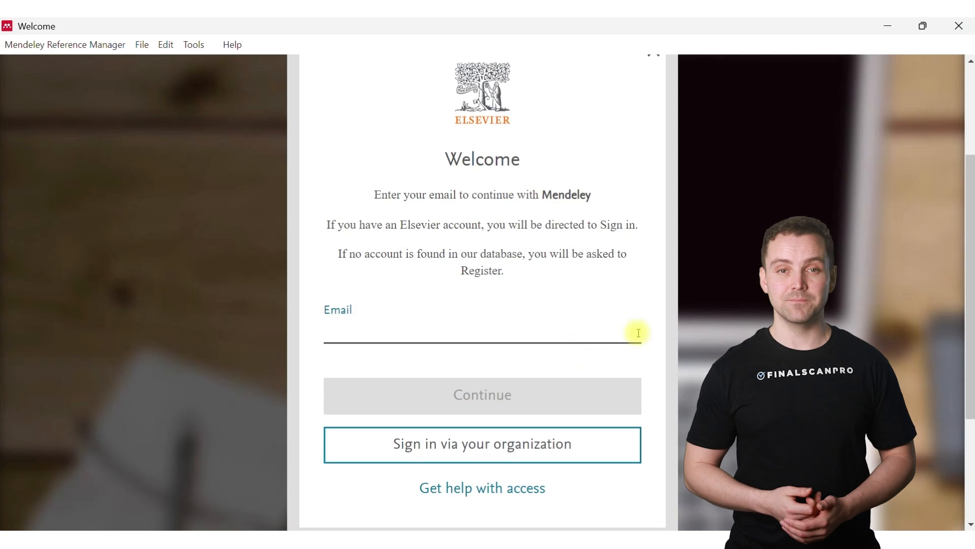
text(...@)
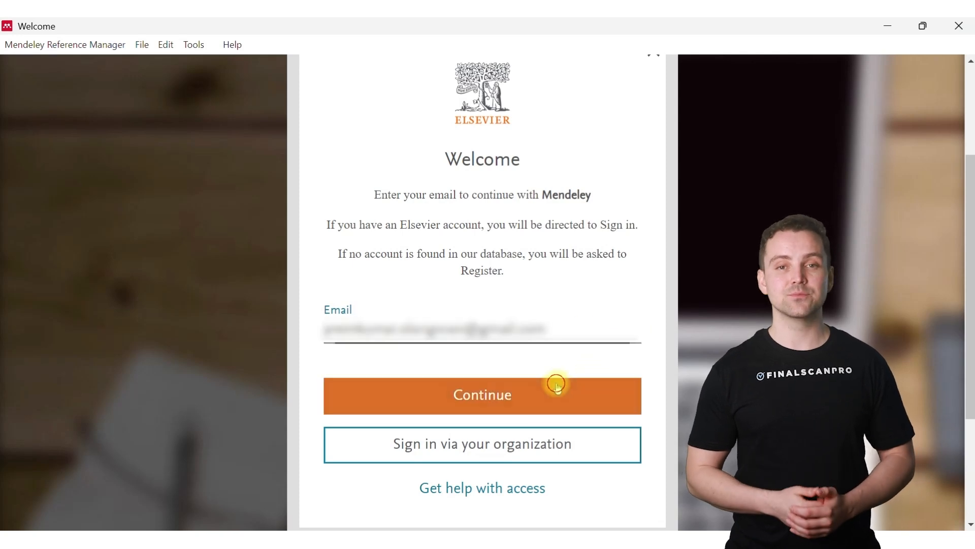
click(557, 385)
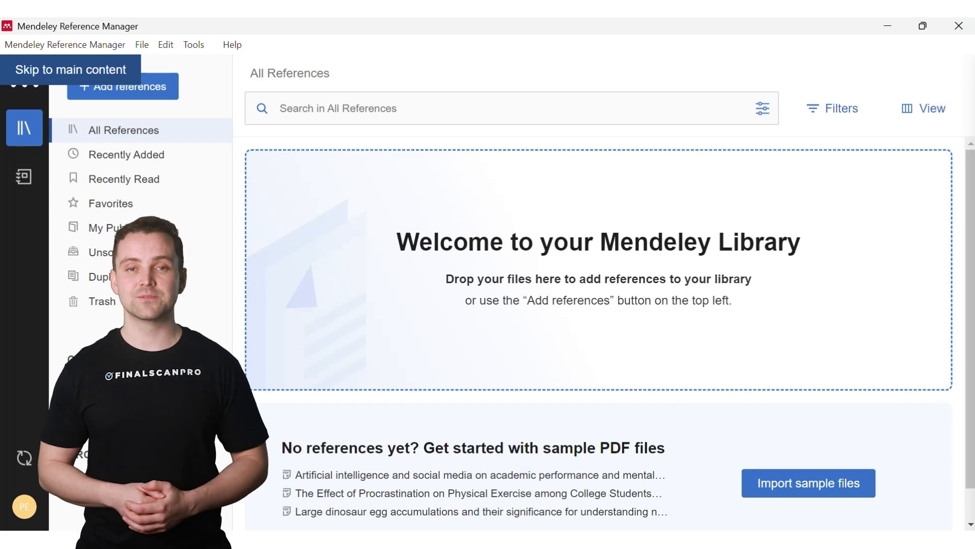
Step: Add a PDF to the library by dropping it in, and open the new reference's details
drag(972, 335, 625, 320)
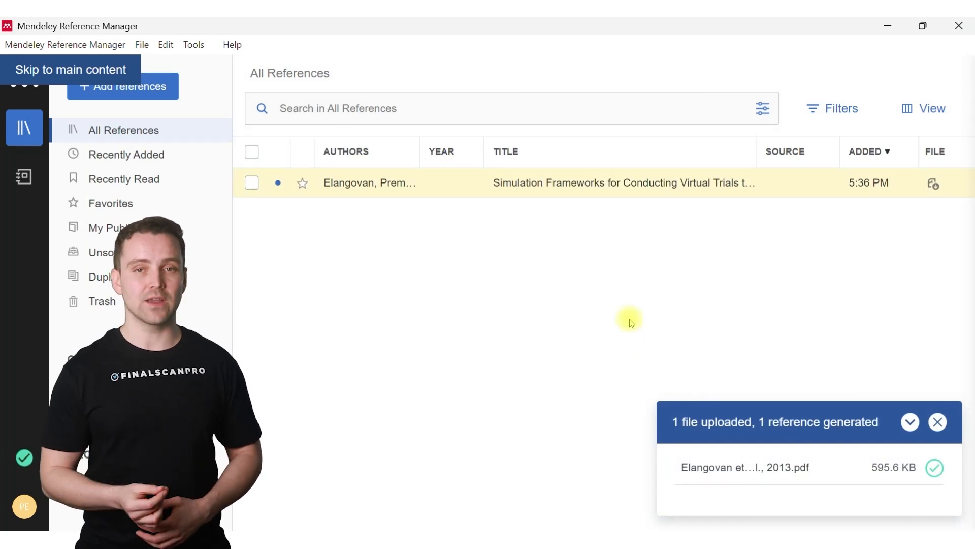
click(586, 184)
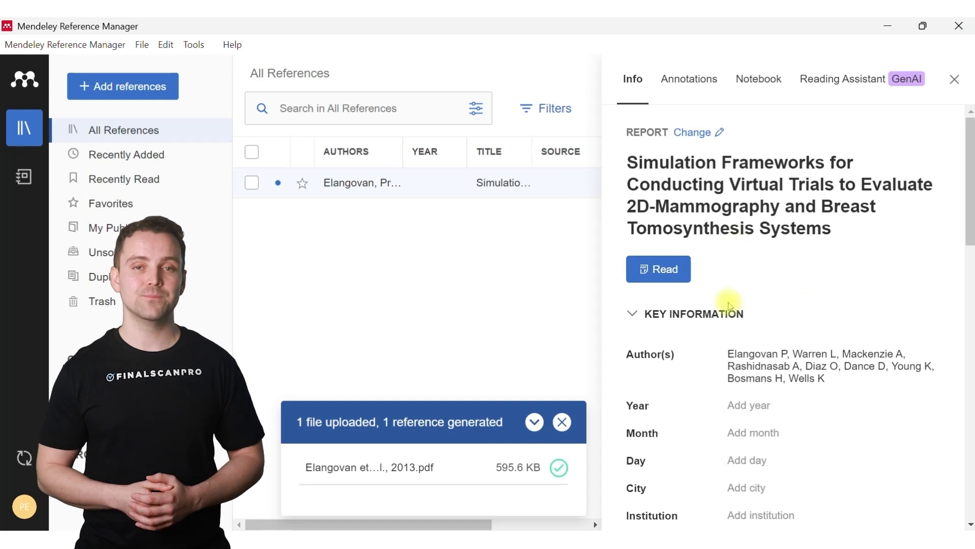
Step: Set the reference's year to 2013 and its pages to 23–26, then close the details
scroll(933, 245, down, 3)
click(807, 298)
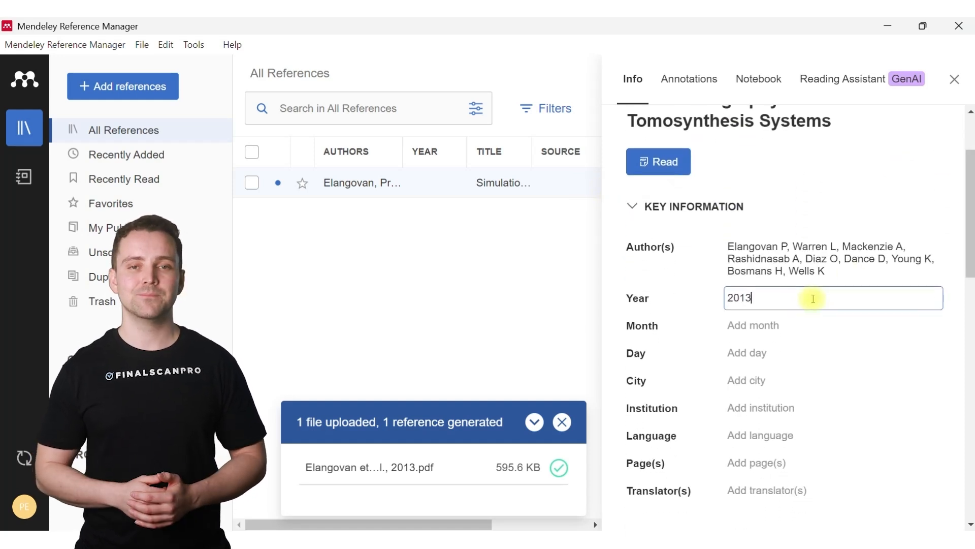
click(764, 460)
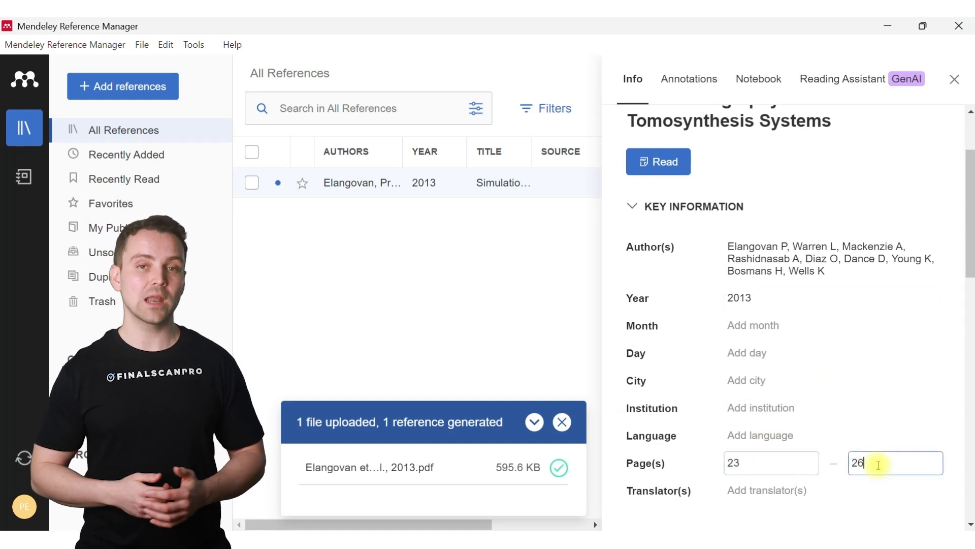
click(953, 77)
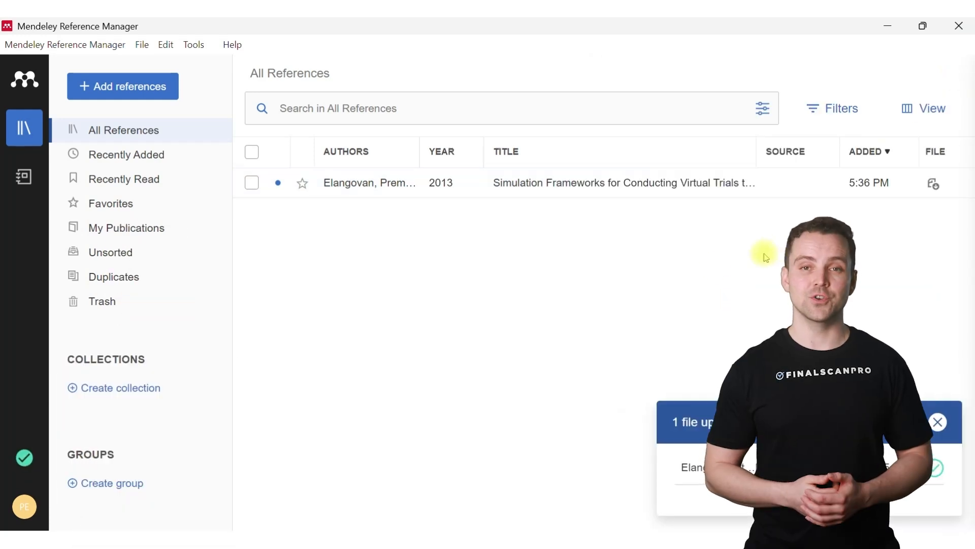
Step: Start a manual reference entry and paste in the title, author and journal of the breast cancer statistics paper
click(160, 97)
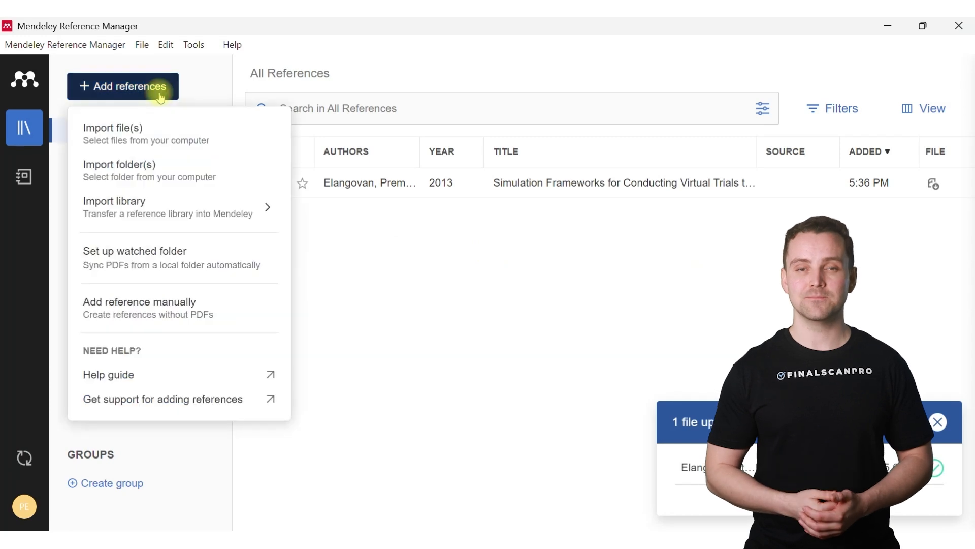
click(147, 302)
scroll(457, 214, down, 3)
click(456, 212)
text(Use of statistics to assess the global burden of breast cancer)
click(436, 298)
text(Parkin, Dan)
click(552, 403)
text(The Breast Journal)
Step: Set the manual entry's year to 2006 and pages 70 to 80, and add the entry
click(395, 464)
text(2006)
drag(599, 338, 599, 349)
click(468, 445)
text(70)
click(553, 442)
text(80)
click(289, 502)
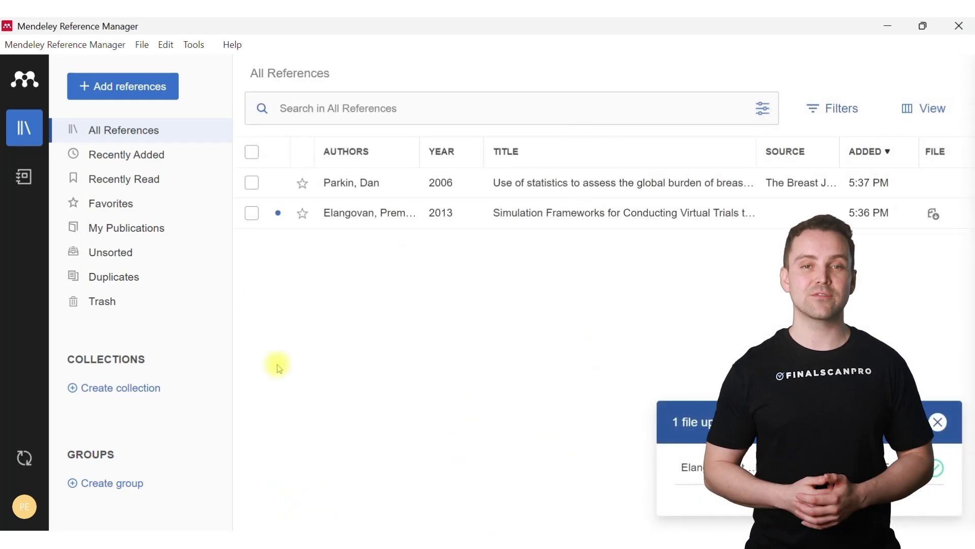
click(131, 89)
click(159, 307)
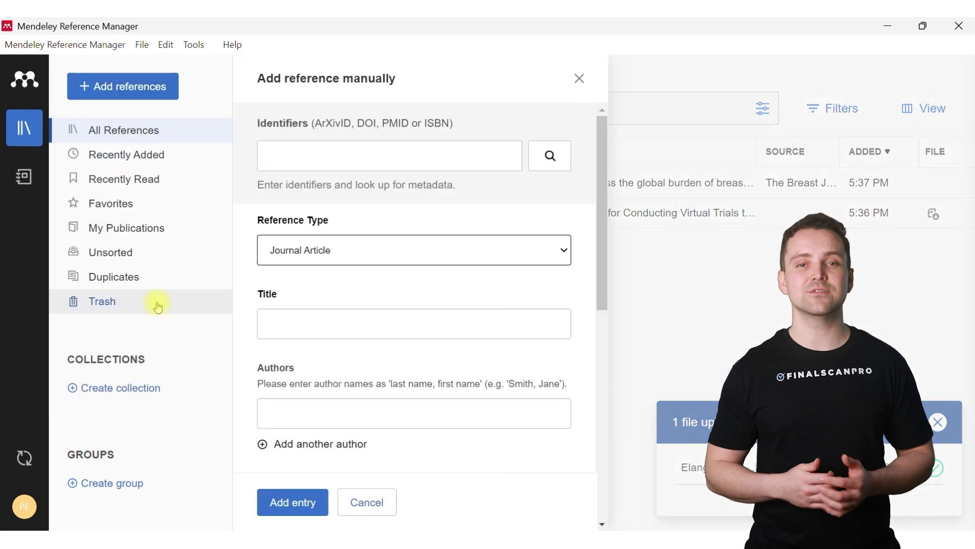
click(420, 150)
text(https://doi.org/10.1002/mp.13760)
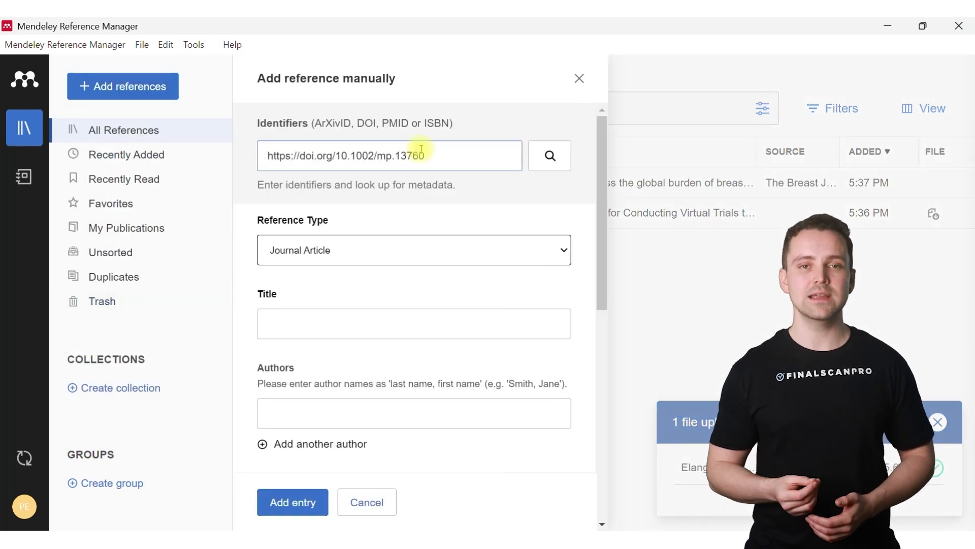
click(552, 157)
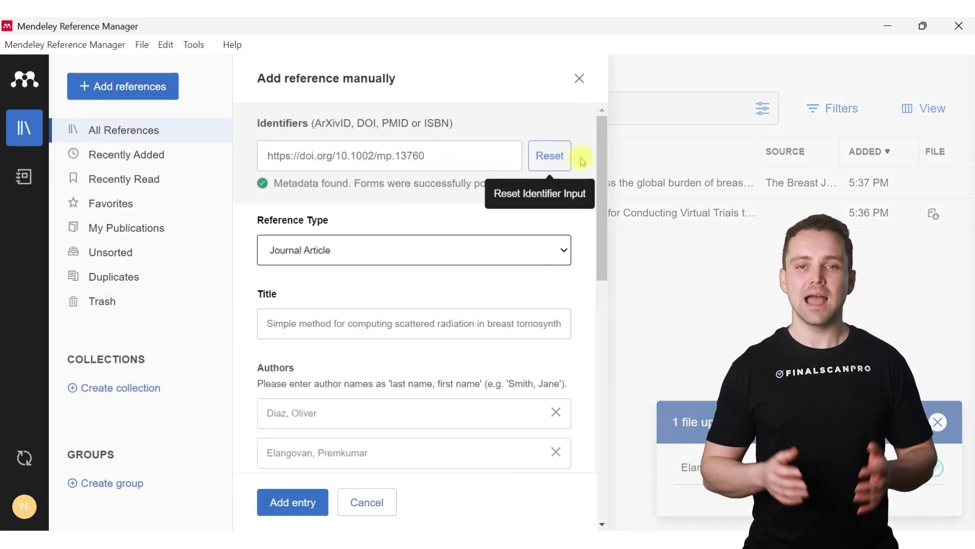
drag(602, 158, 615, 308)
click(286, 502)
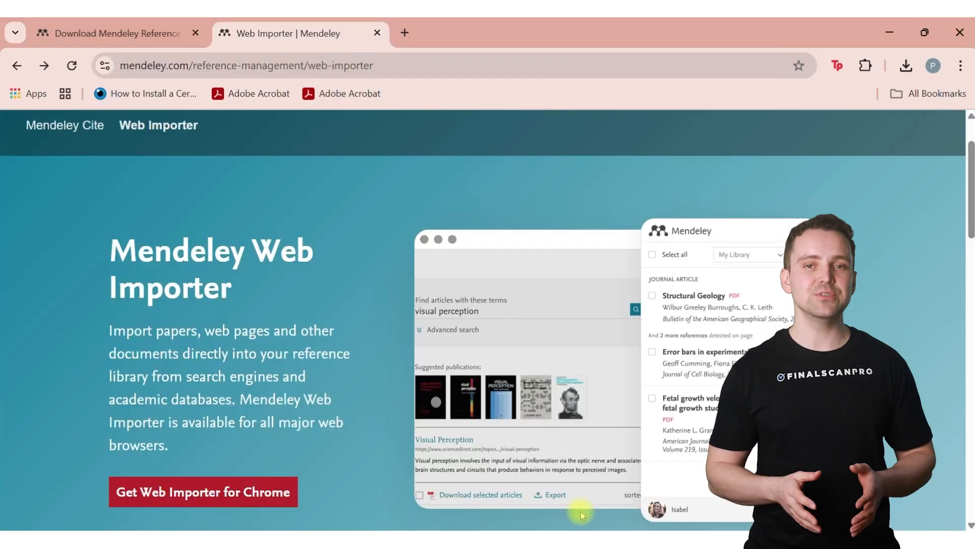
Step: Install the Mendeley Web Importer extension in Chrome from the web store
click(257, 501)
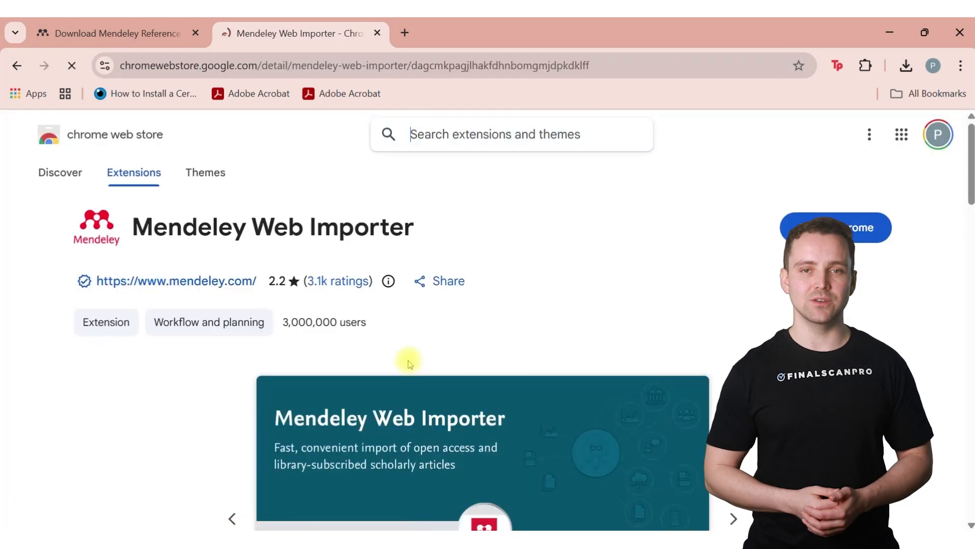
click(826, 232)
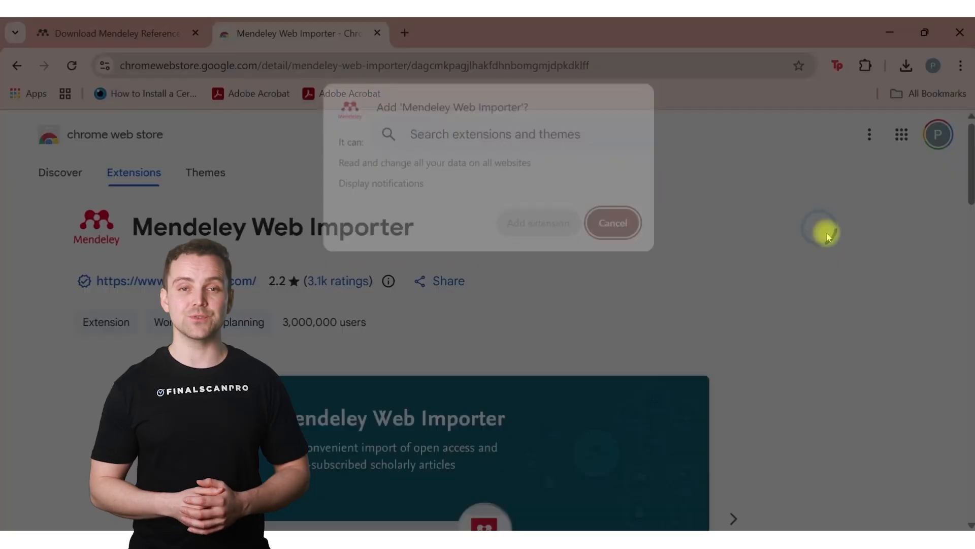
click(545, 224)
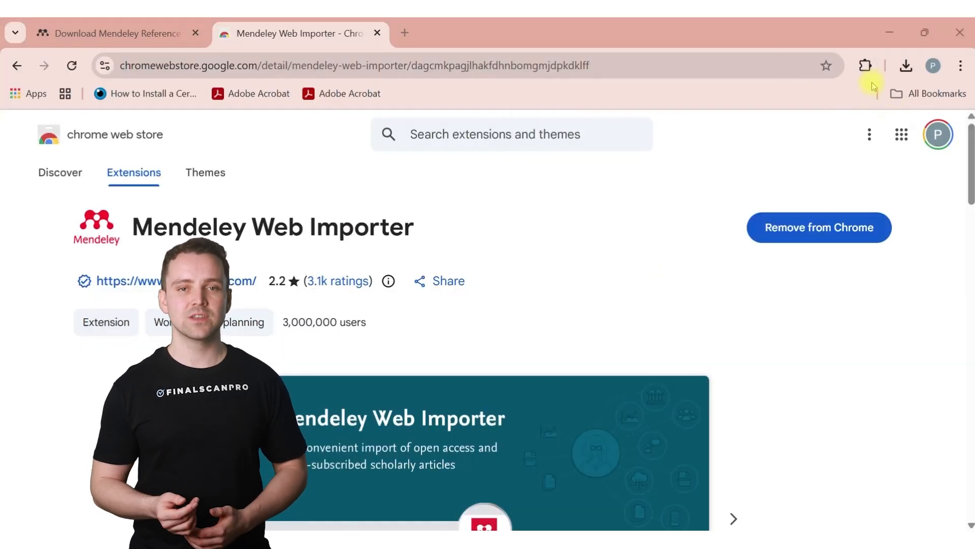
Step: Pin the Mendeley Web Importer extension to the browser toolbar
click(864, 67)
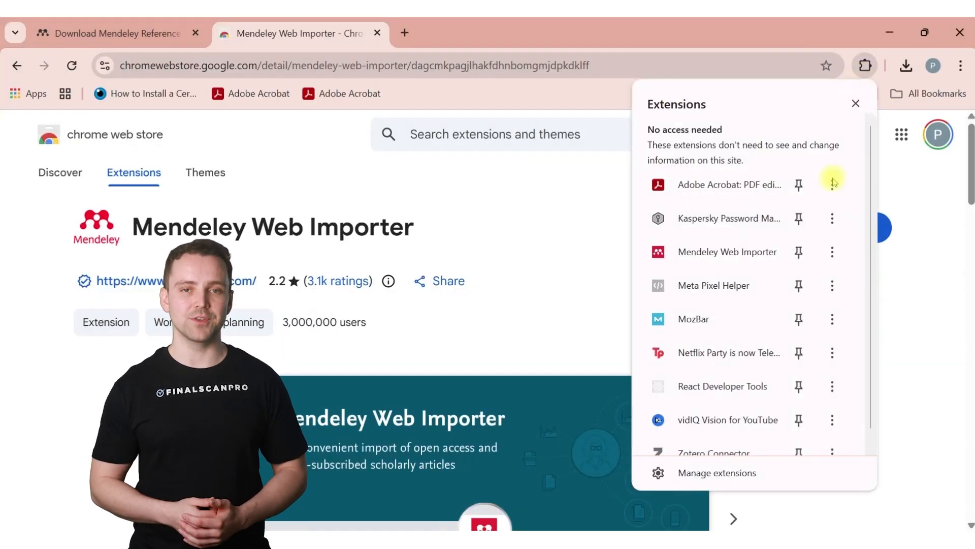
click(801, 253)
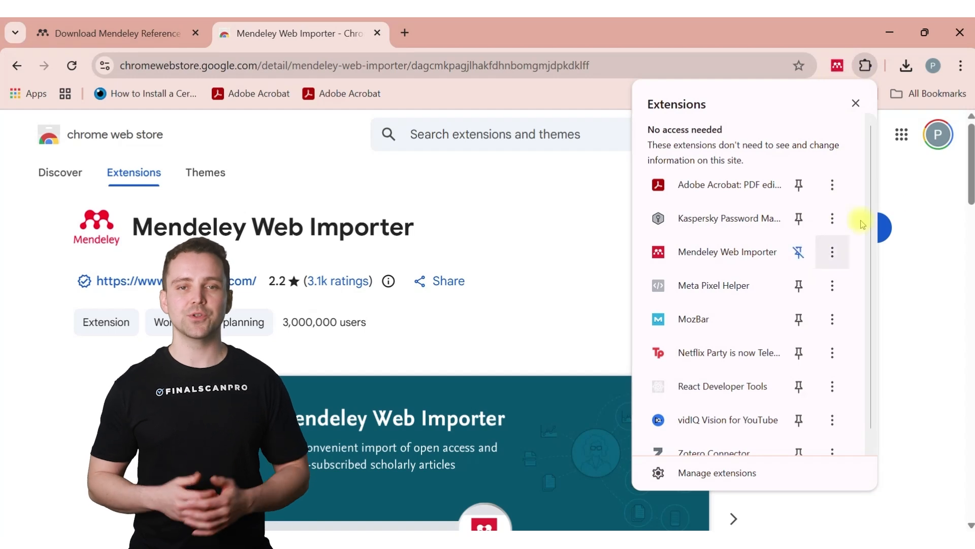
click(902, 197)
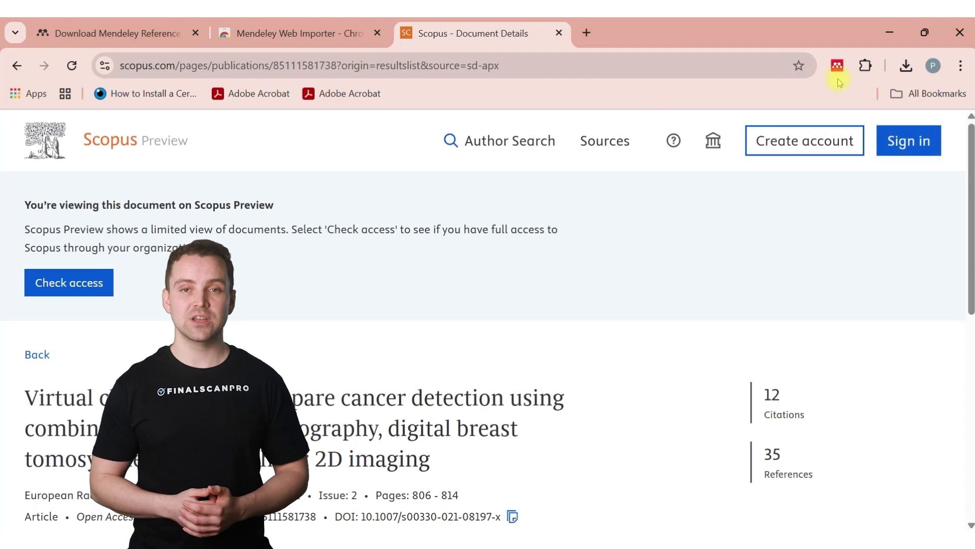
Step: Import the Scopus virtual clinical trial article into Mendeley with the Web Importer
click(837, 66)
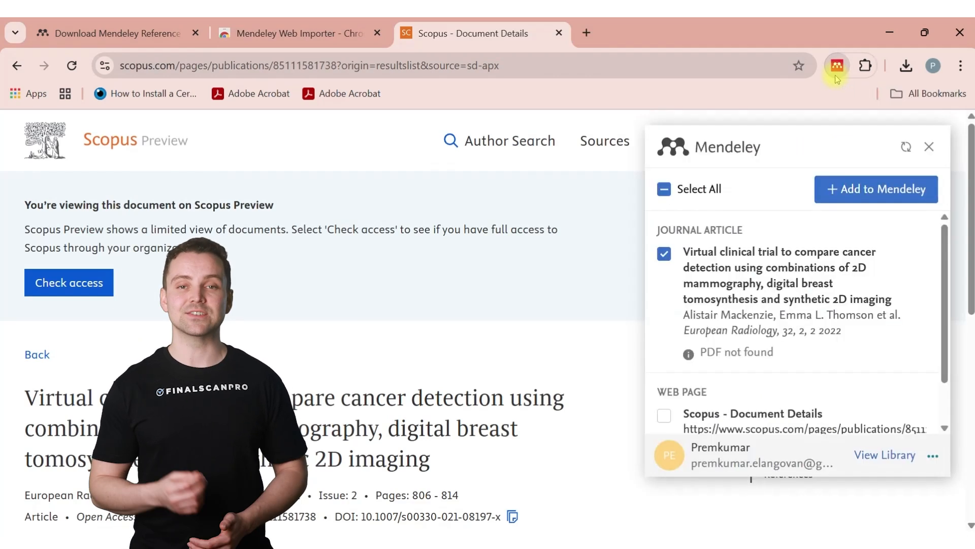
click(874, 196)
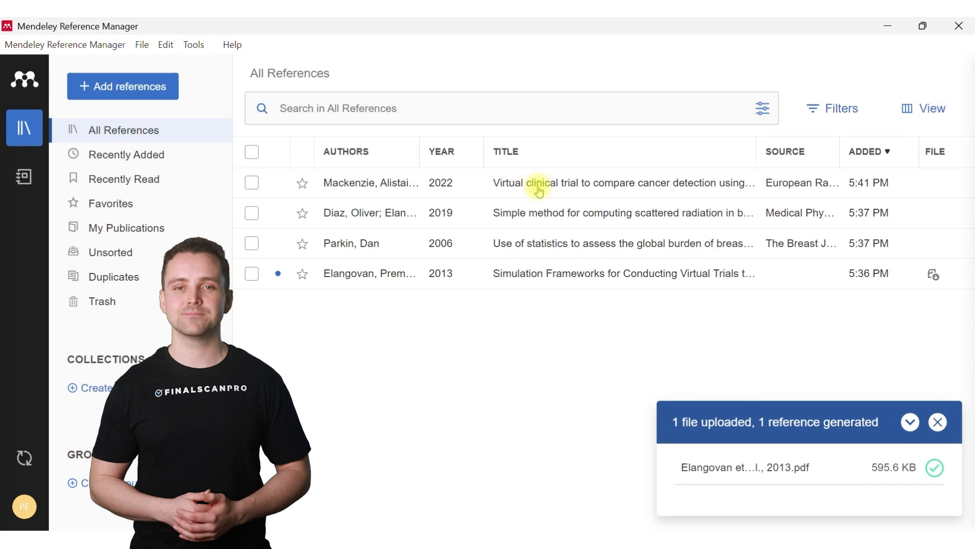
click(888, 26)
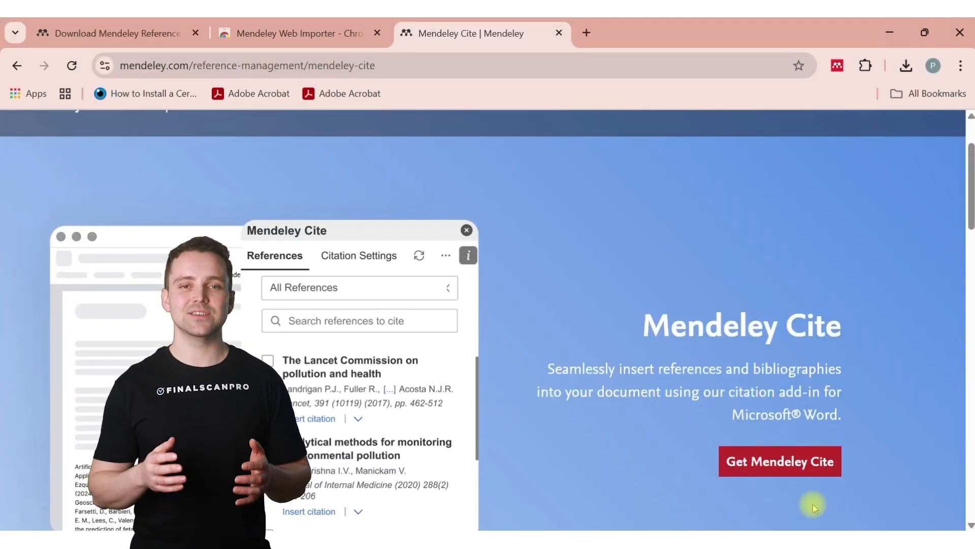
Step: Get Mendeley Cite, then in Word open it from the add-ins searched for 'men'
click(783, 471)
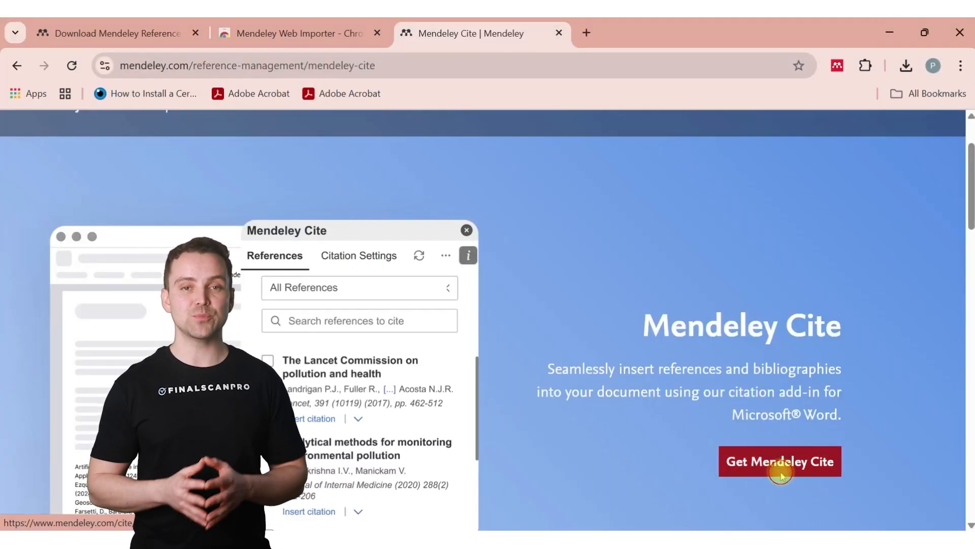
click(345, 391)
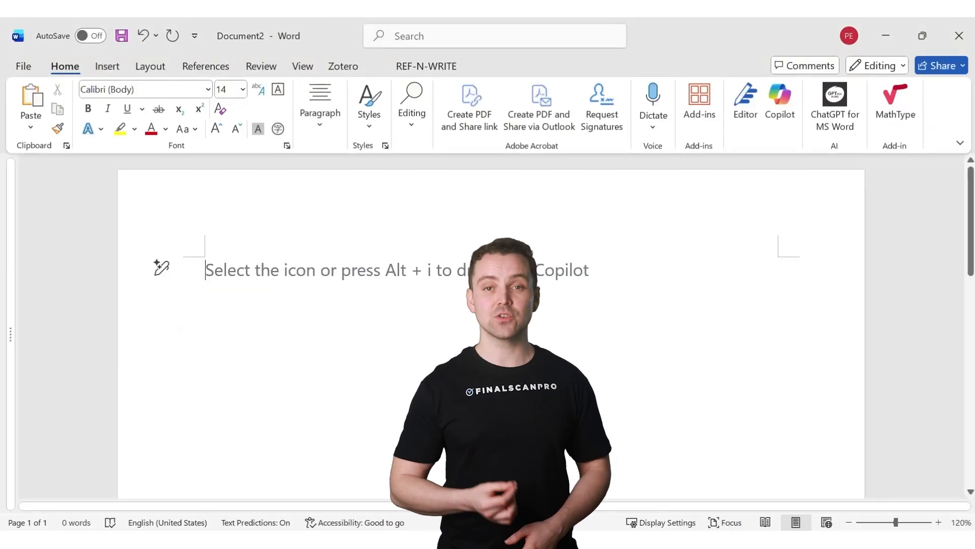
click(706, 124)
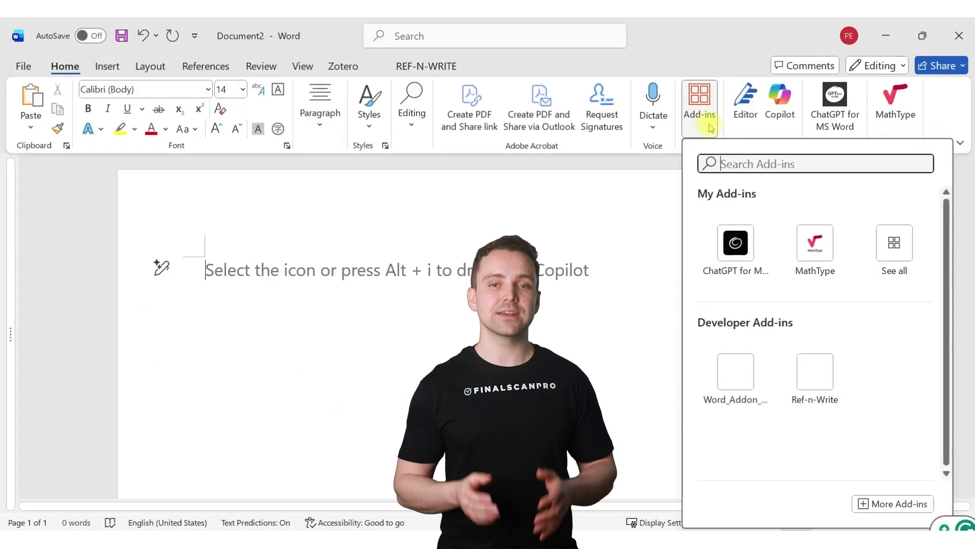
click(740, 162)
text(men)
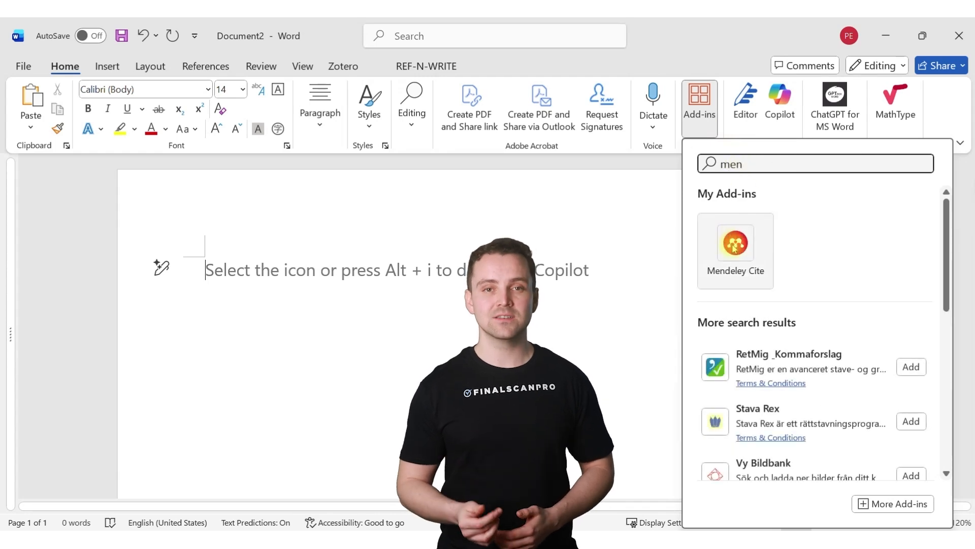
click(736, 244)
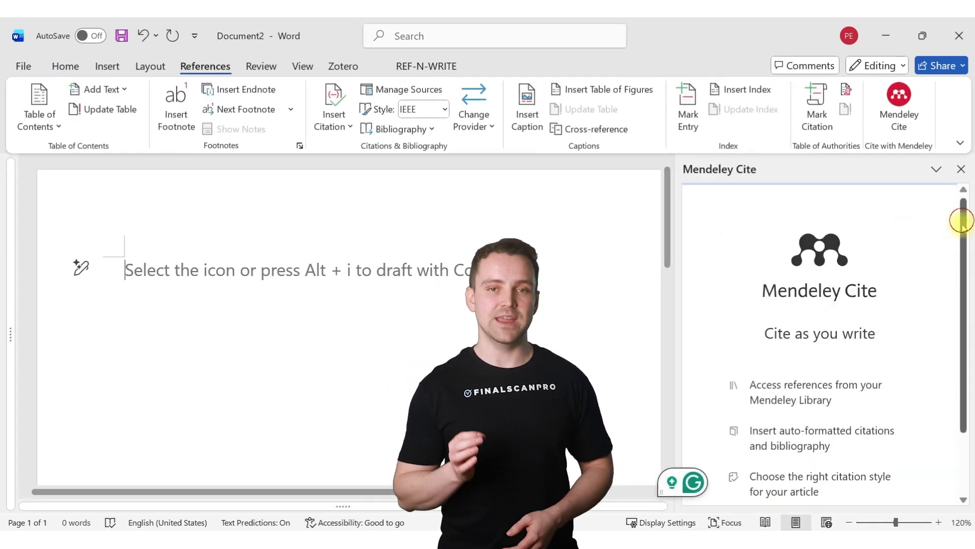
Step: Start Mendeley Cite in the side pane to load the library references
drag(960, 218, 962, 279)
click(819, 459)
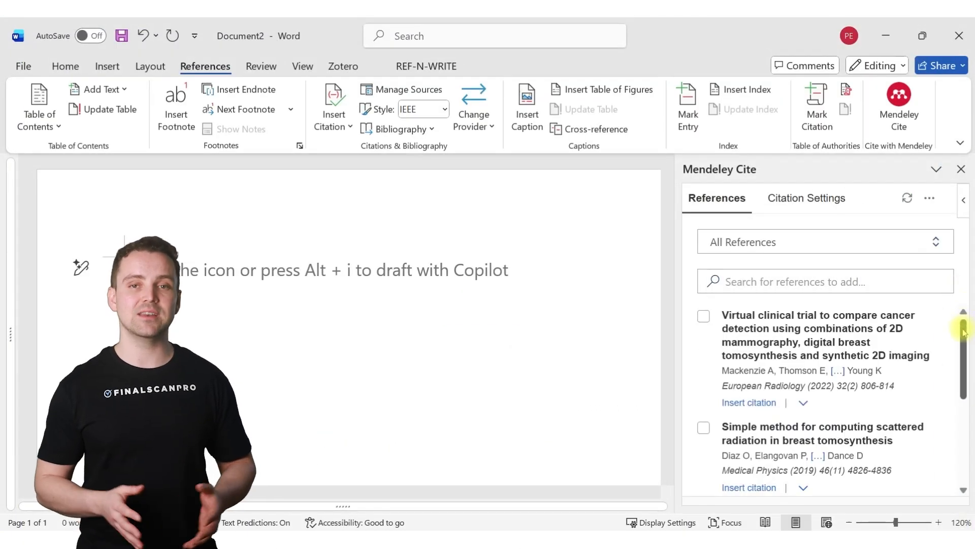
mouse_move(963, 326)
mouse_down()
mouse_move(964, 411)
mouse_move(958, 320)
mouse_up()
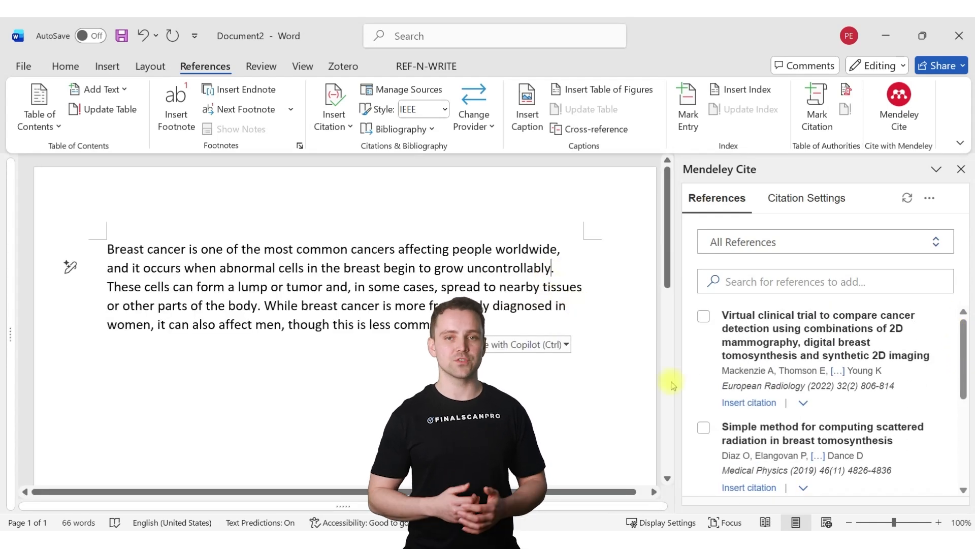
Step: Cite the Mackenzie 2022 paper after 'uncontrollably' and the Parkin 2006 paper at the paragraph's end
click(739, 405)
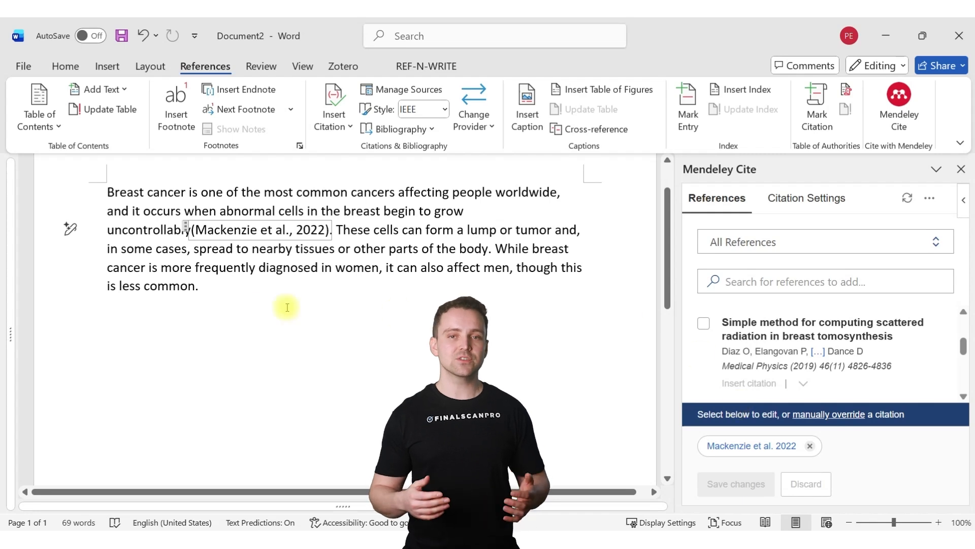
click(195, 286)
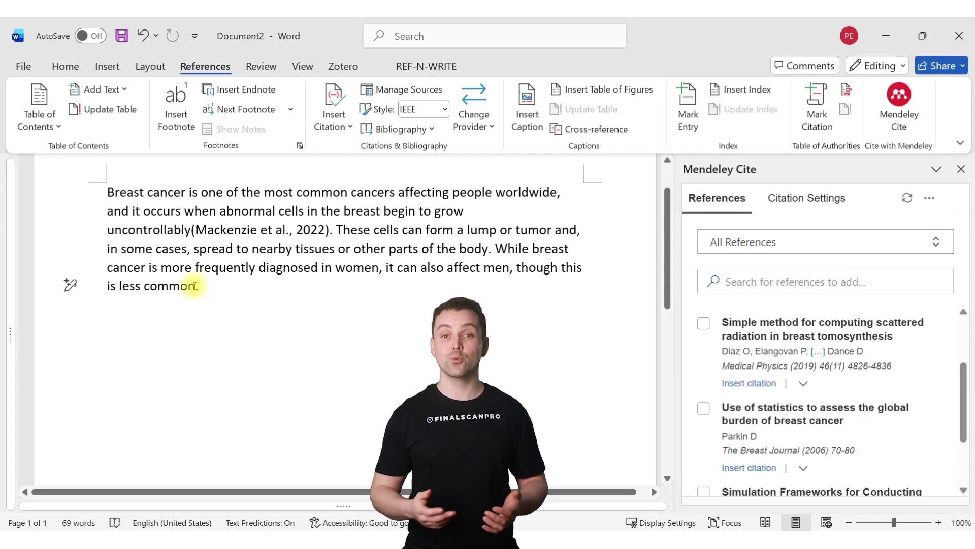
click(750, 467)
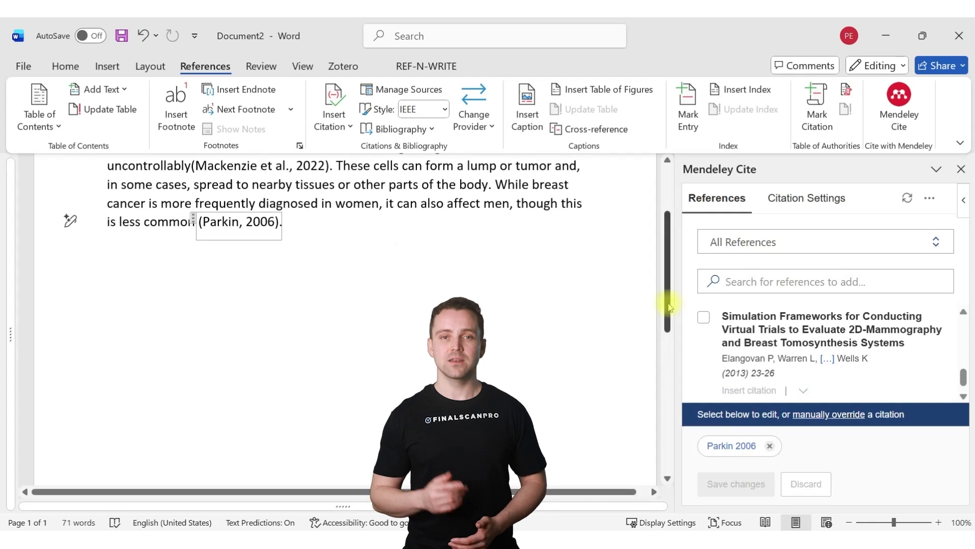
scroll(667, 269, up, 2)
click(179, 372)
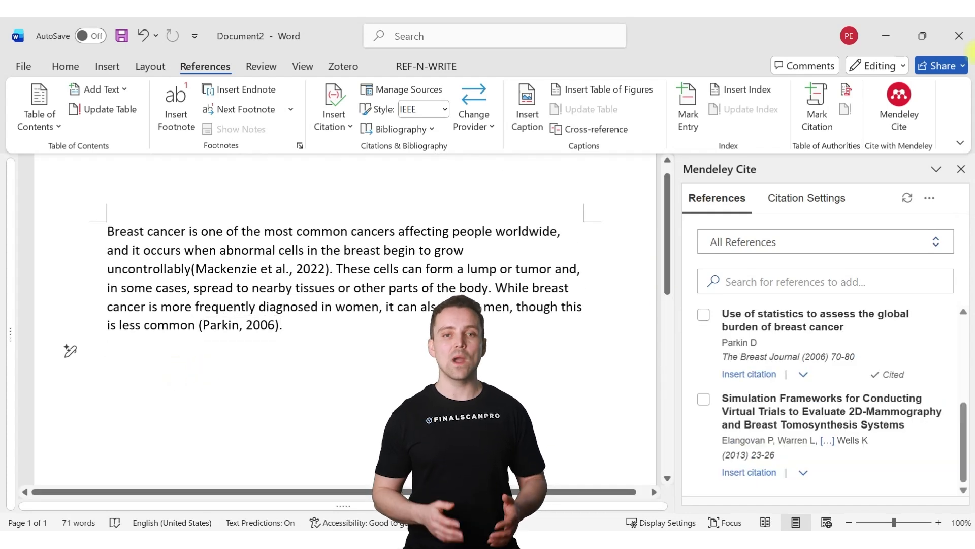
Step: Insert a bibliography at the cursor below the paragraph with Mendeley Cite
click(930, 200)
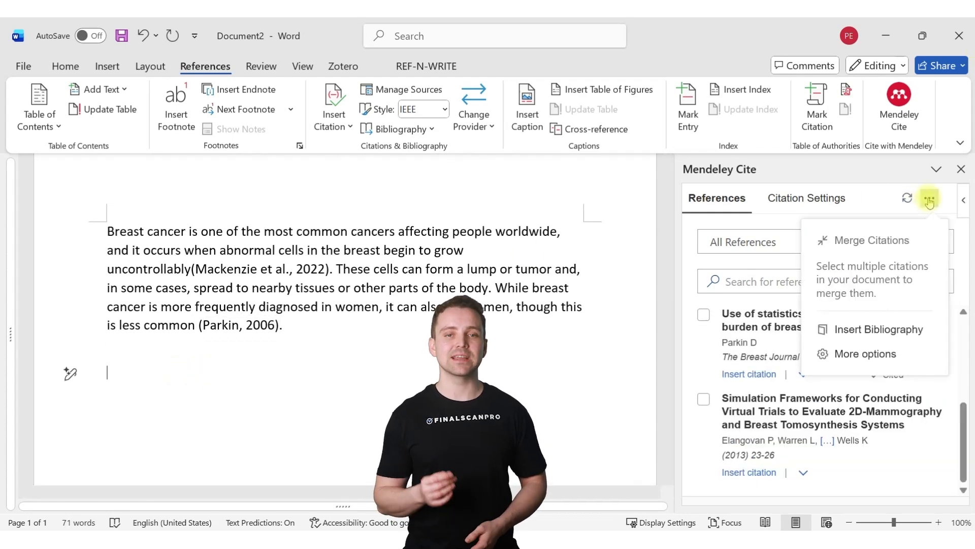
click(871, 330)
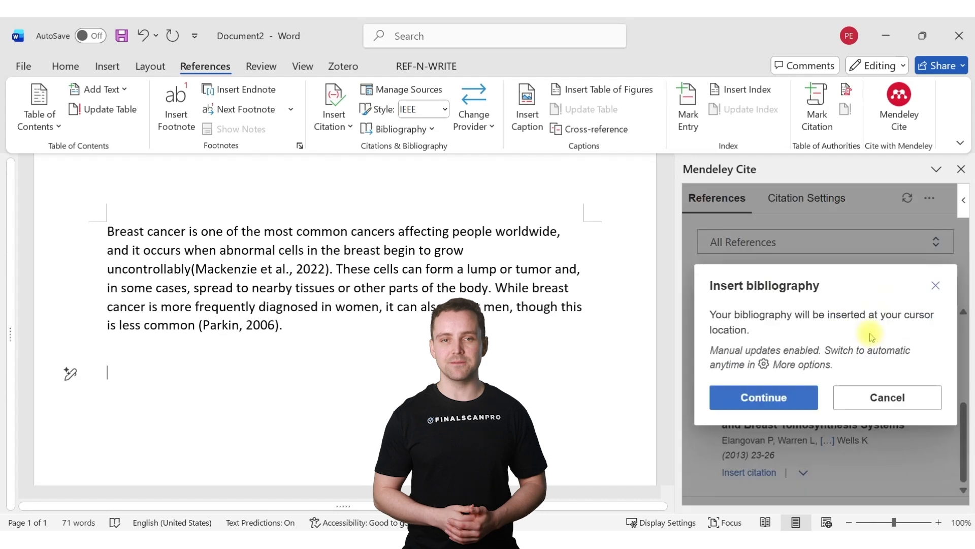
click(755, 396)
scroll(673, 331, up, 5)
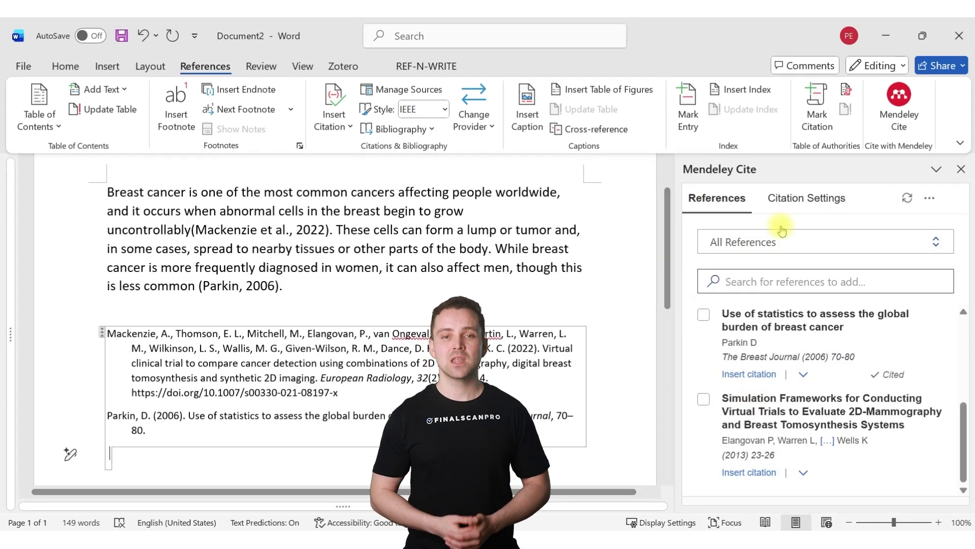
Step: Change the citation style to IEEE Reference Guide version 11.29.2023
click(811, 205)
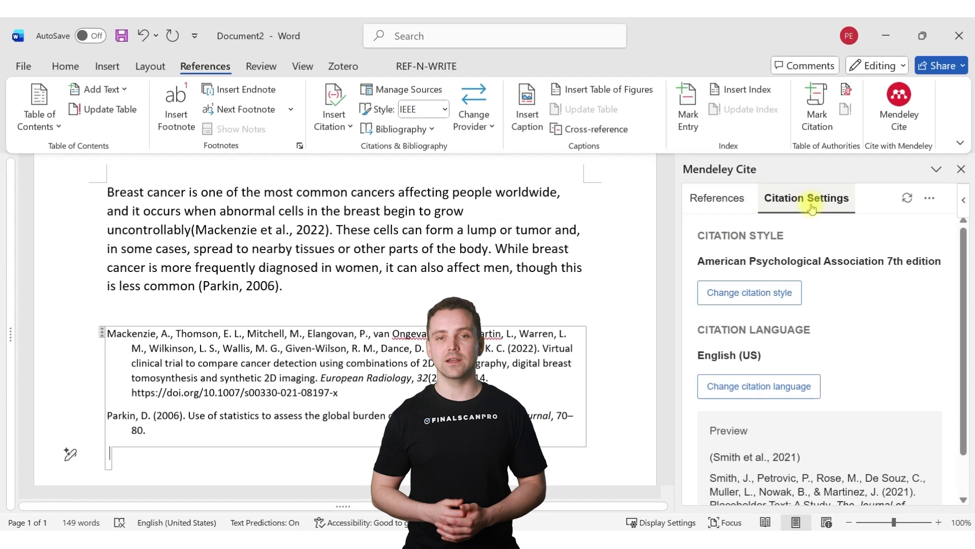
click(753, 292)
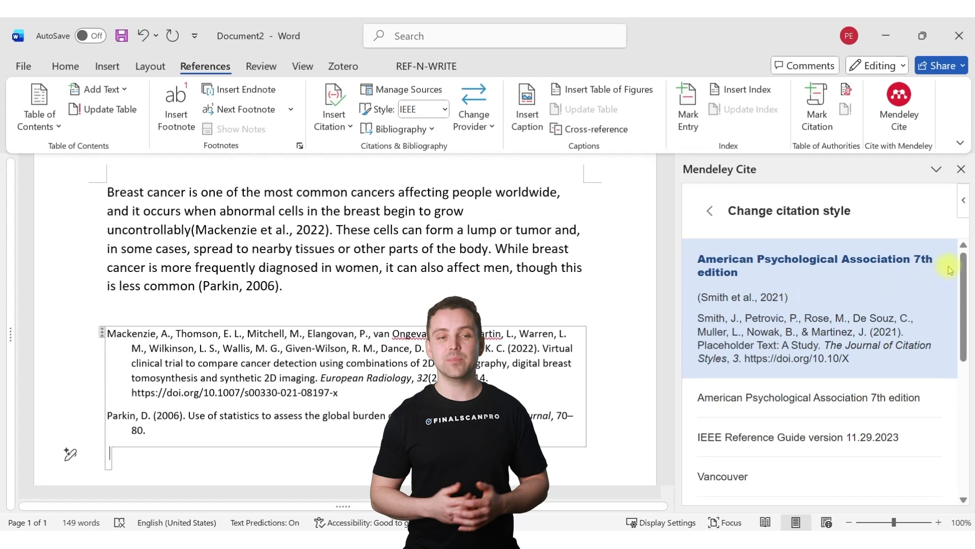
scroll(959, 249, down, 1)
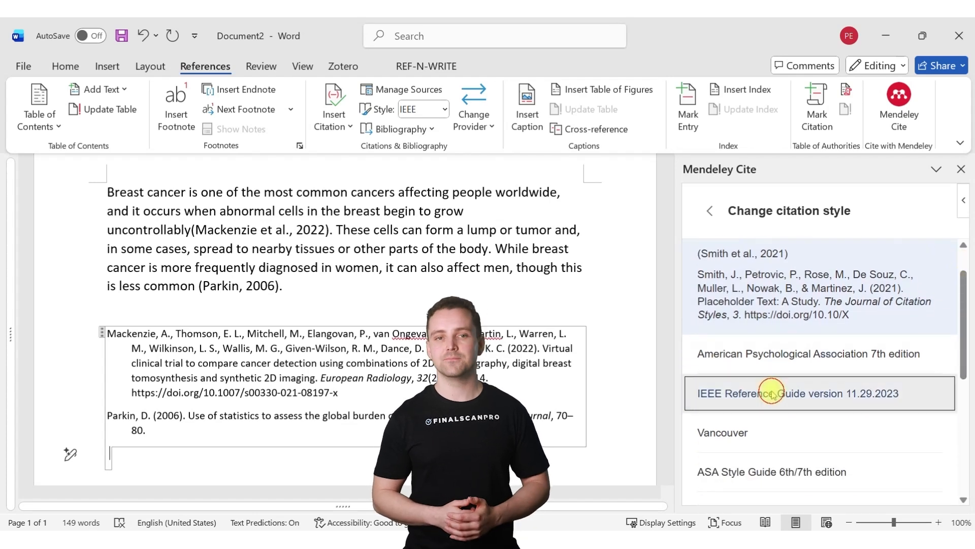
click(771, 394)
click(759, 480)
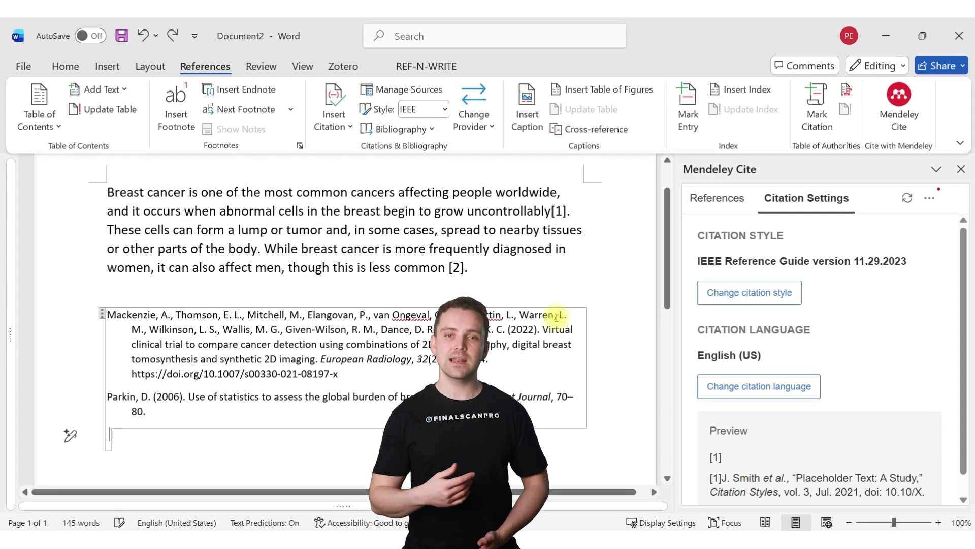
Step: Delete the old bibliography and insert a fresh bibliography at the cursor in the new style
click(103, 313)
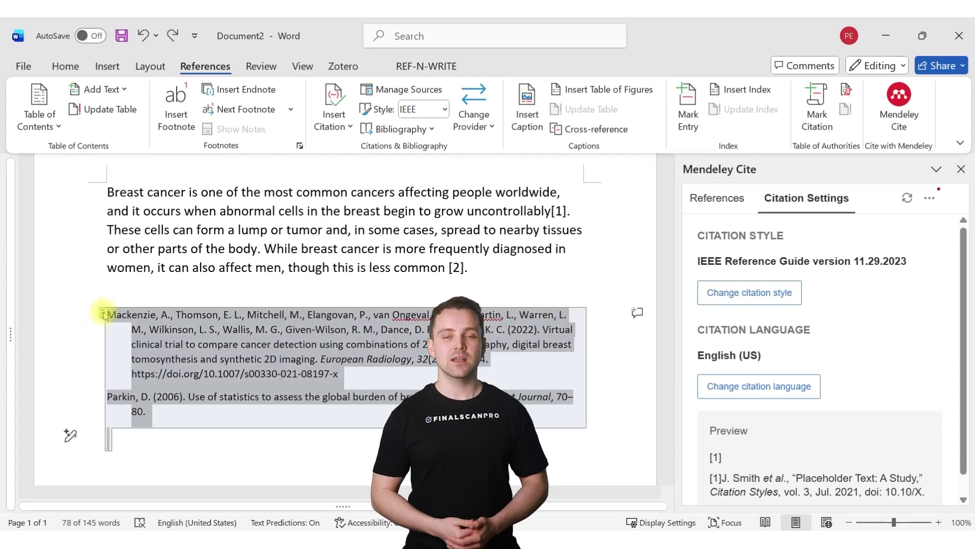
key(Delete)
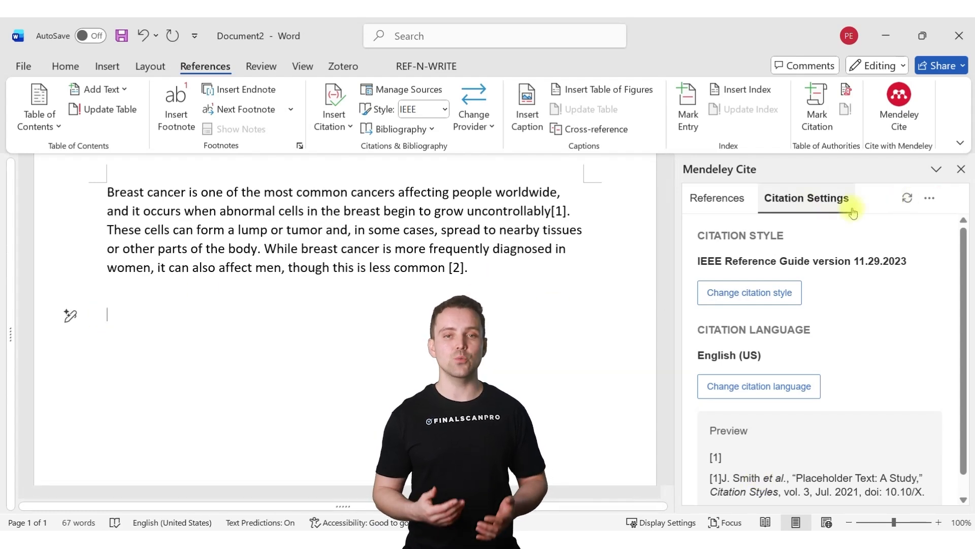
click(929, 198)
click(862, 328)
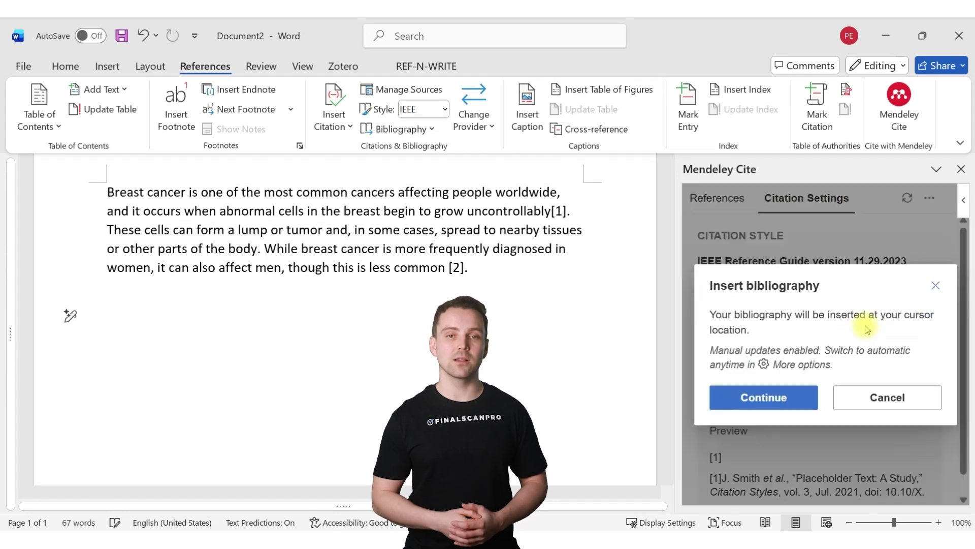
click(756, 397)
scroll(663, 254, up, 4)
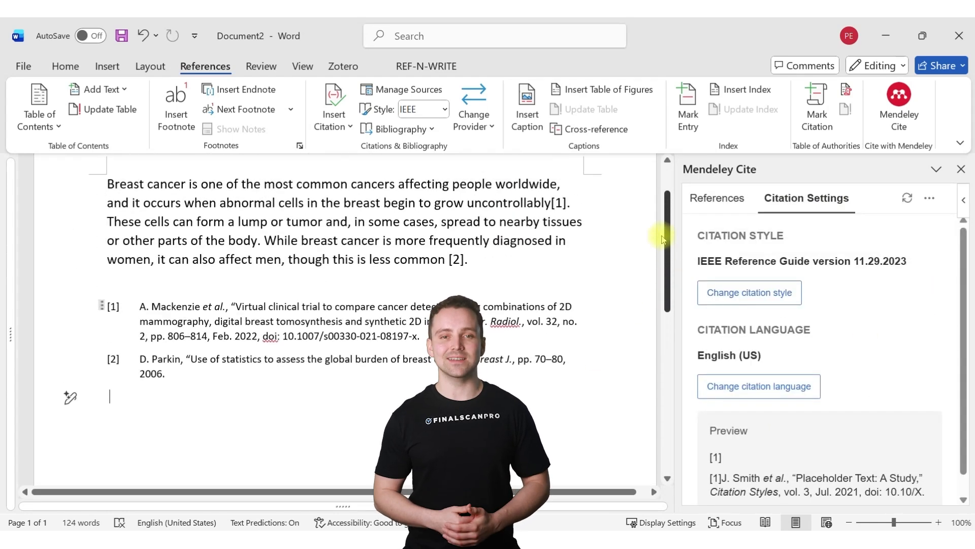